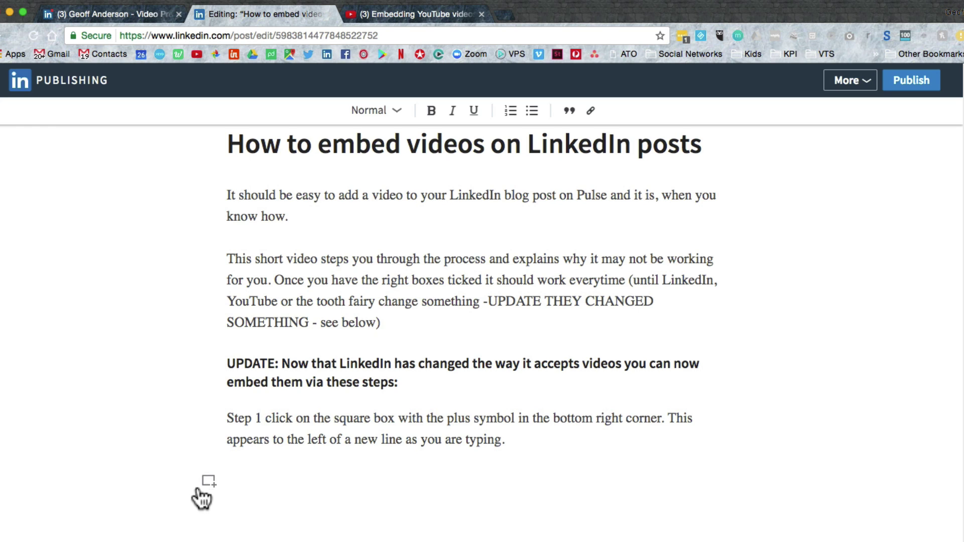
Open the insert-media choices (Image, Video, Slides, Links, Snippet) on the empty line below Step 1.
left_click(208, 482)
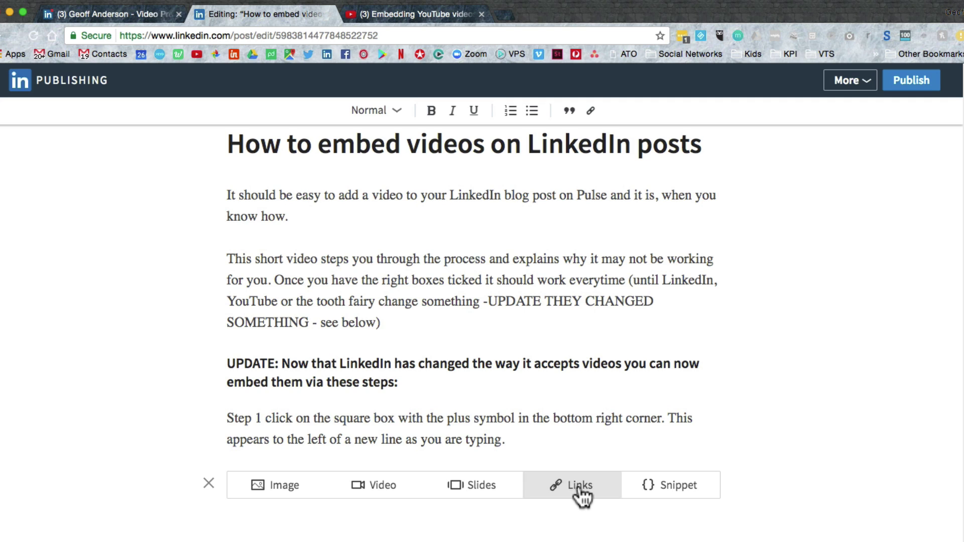
Add a video-link box to the article and check the list of supported video sites.
left_click(383, 485)
scroll(460, 333, "down", 2)
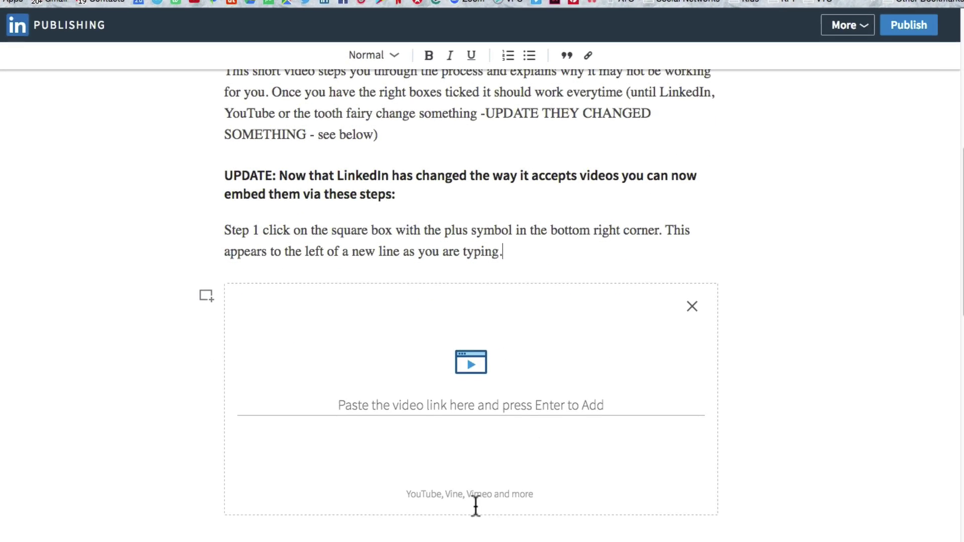
left_click_drag(406, 494, 536, 495)
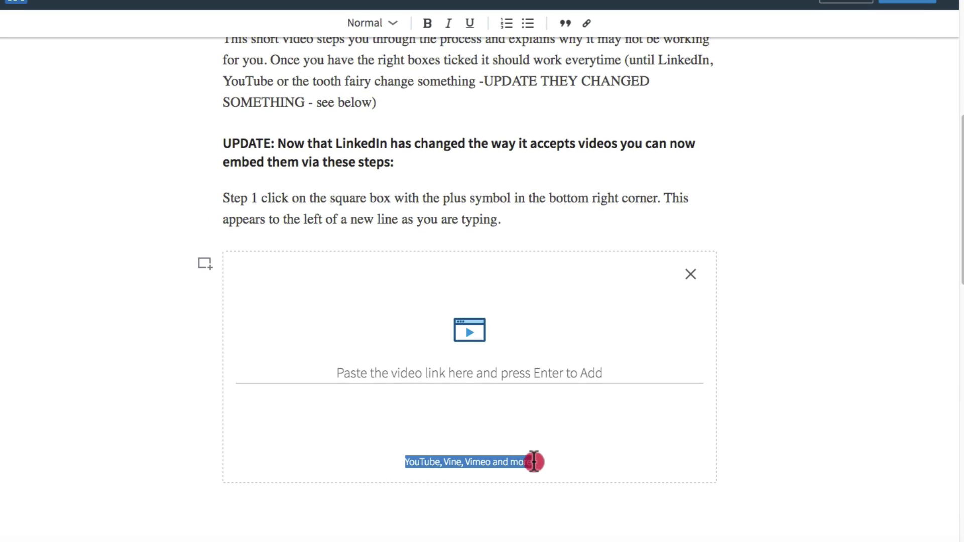
left_click_drag(534, 462, 538, 461)
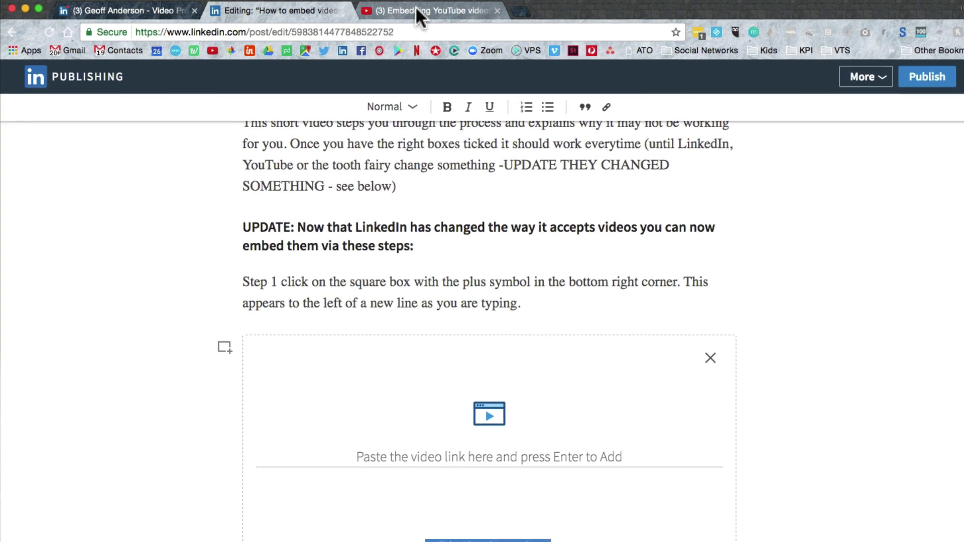
left_click(420, 16)
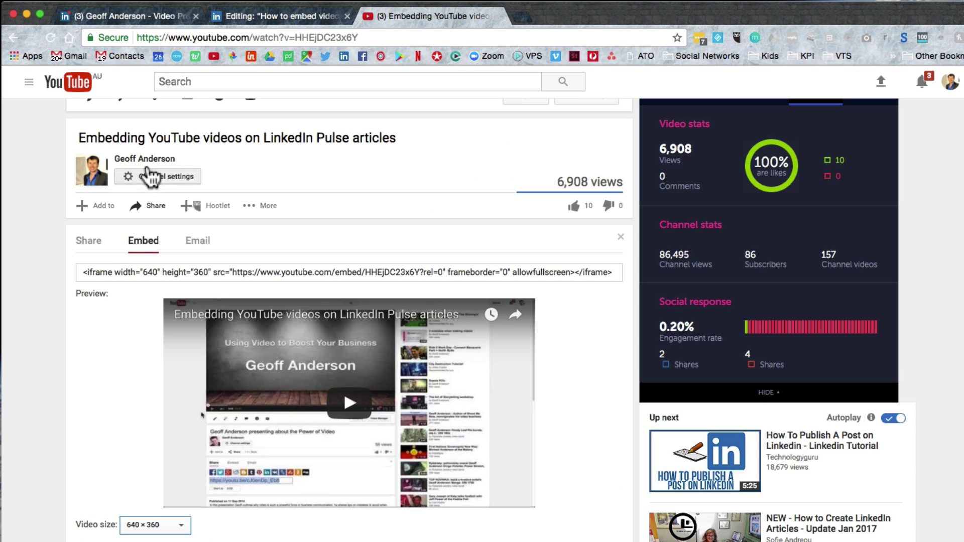
scroll(221, 206, "up", 7)
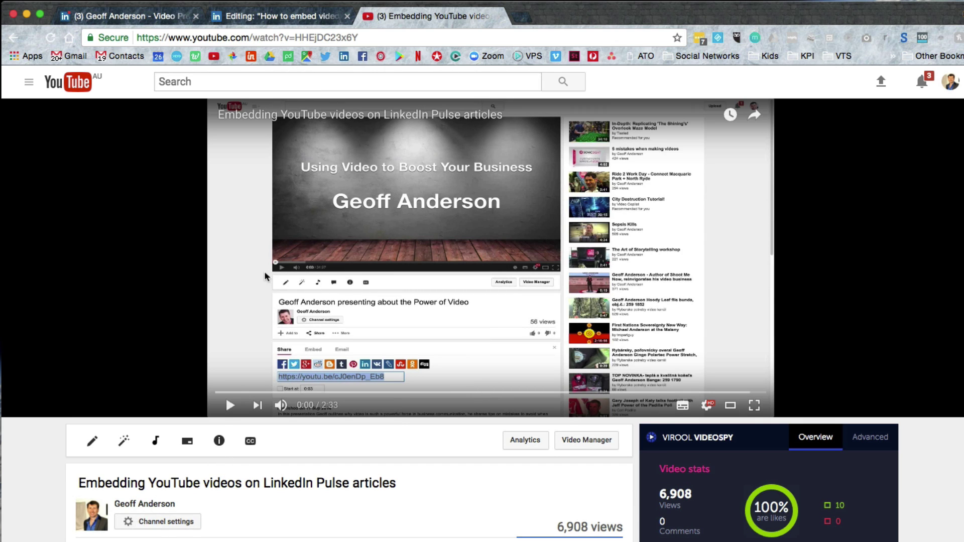
left_click(374, 40)
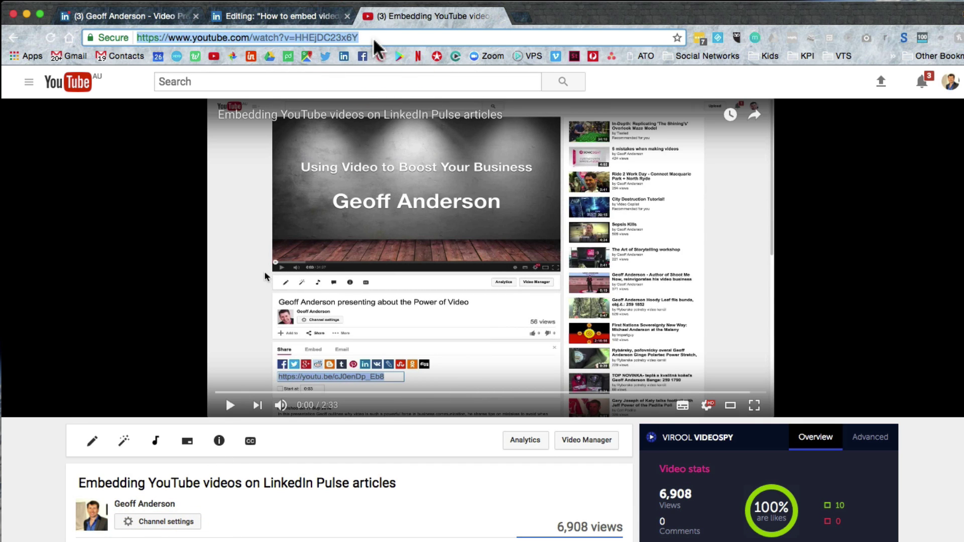
scroll(366, 209, "down", 5)
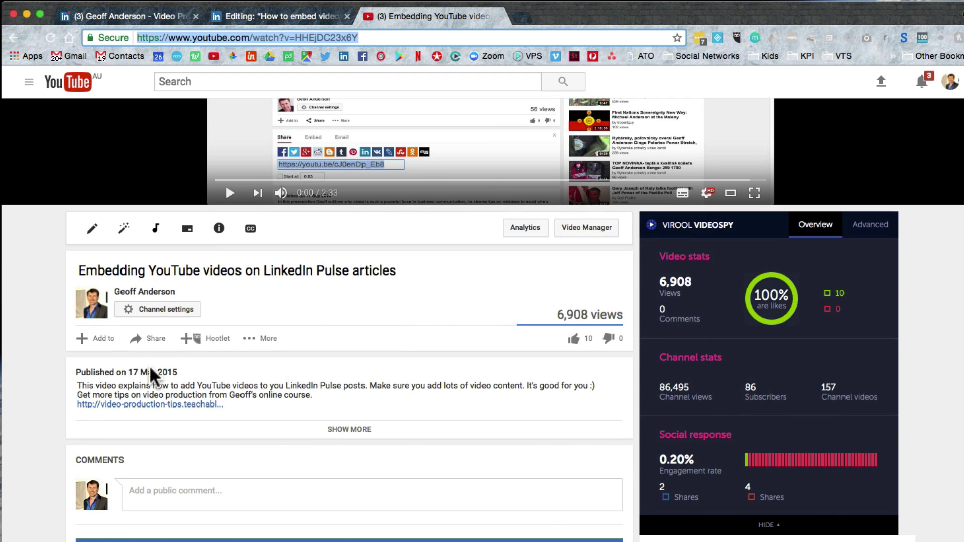
left_click(156, 339)
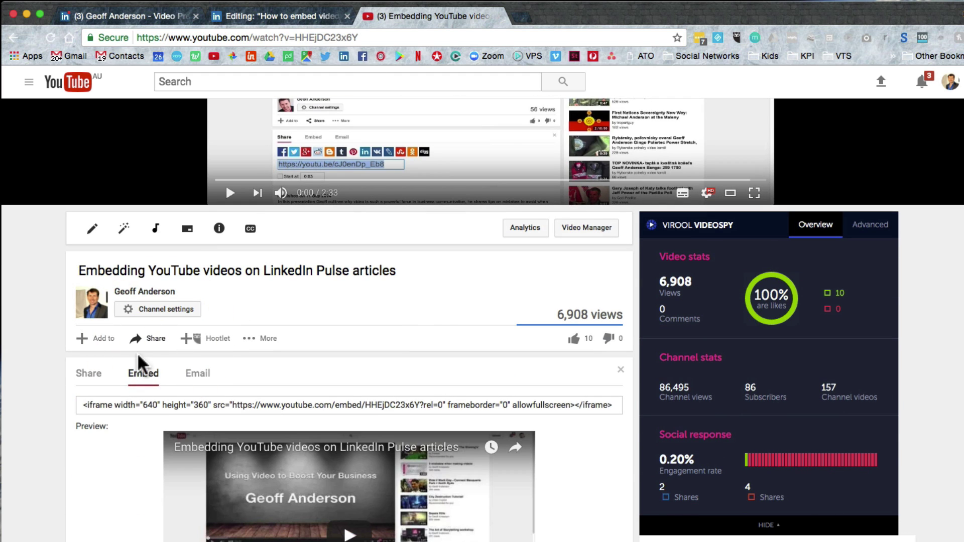
left_click(88, 374)
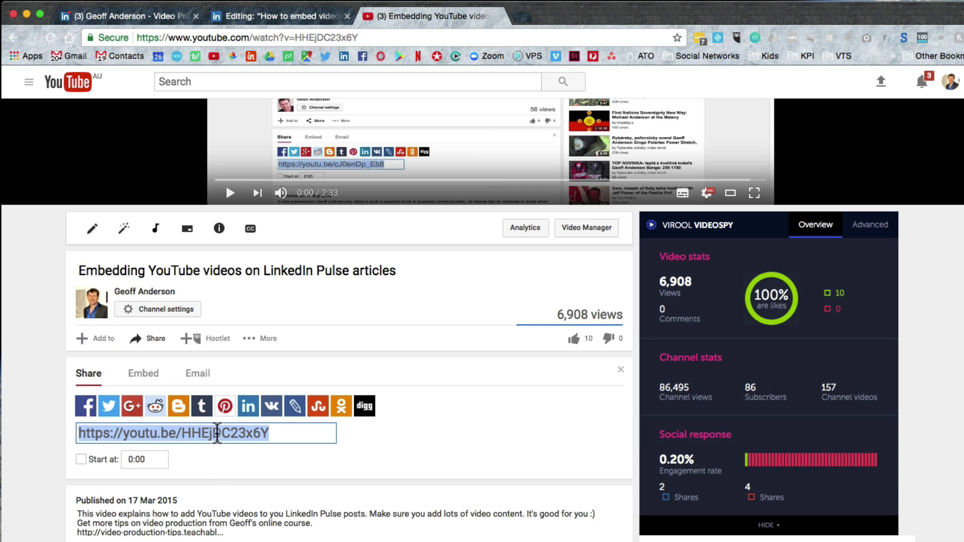
left_click(217, 433)
left_click_drag(274, 433, 47, 432)
key("super+c")
Paste the youtu.be link to embed 'Embedding YouTube videos on LinkedIn Pulse articles' and test playback.
left_click(336, 15)
left_click(485, 463)
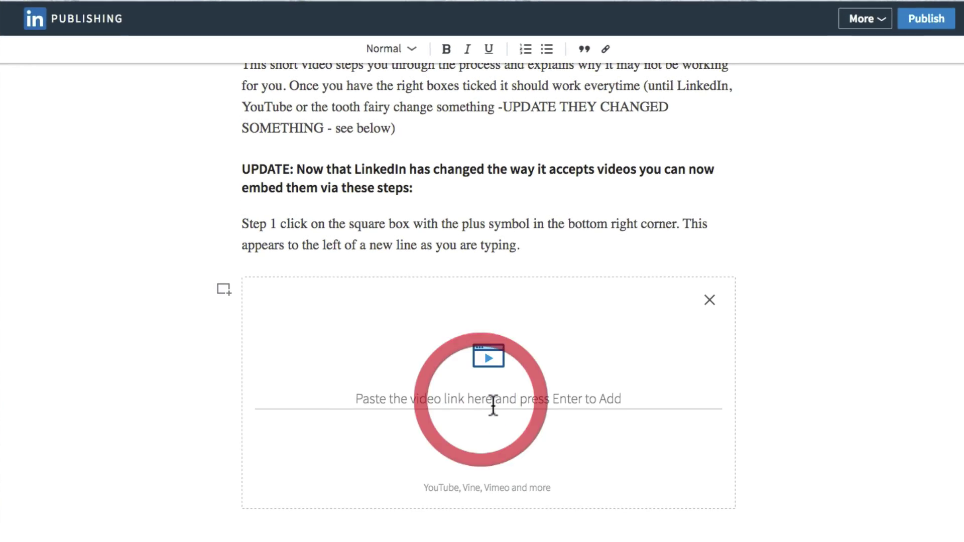
key("super+v")
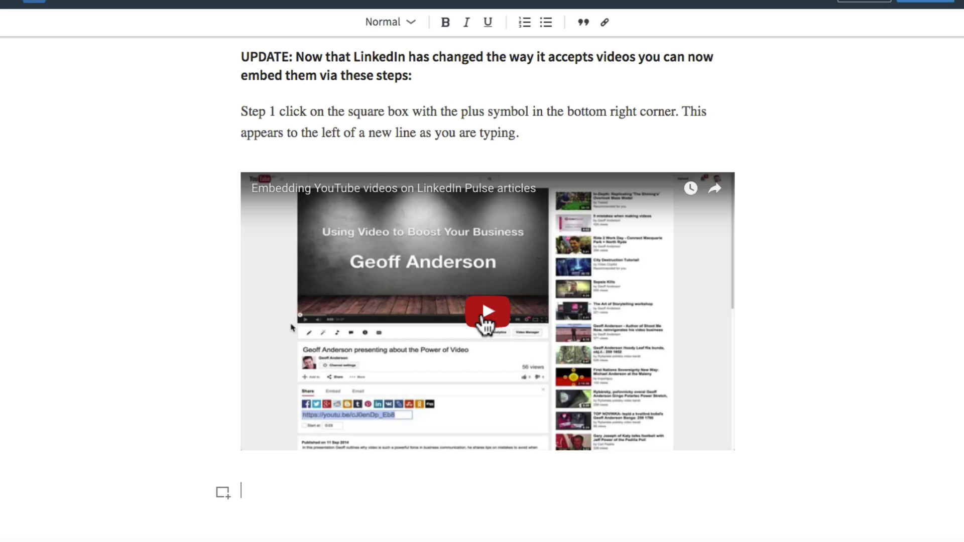
left_click(483, 318)
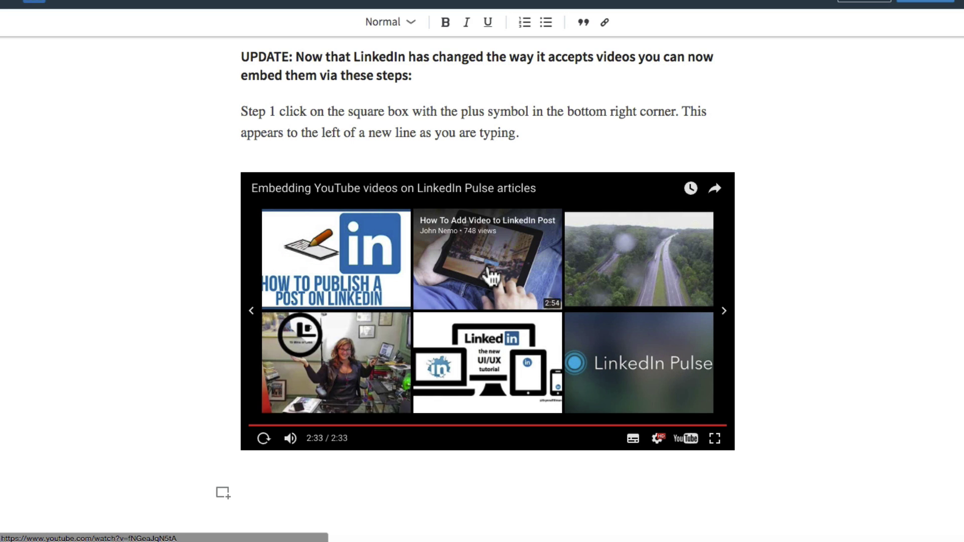
scroll(485, 276, "down", 3)
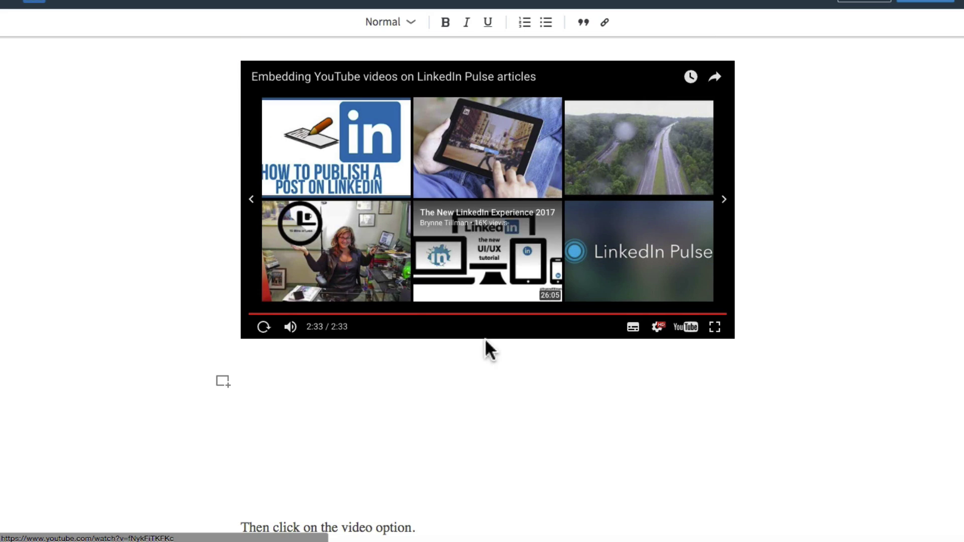
Add an empty link-embed box below the first embedded video in the article.
left_click(225, 384)
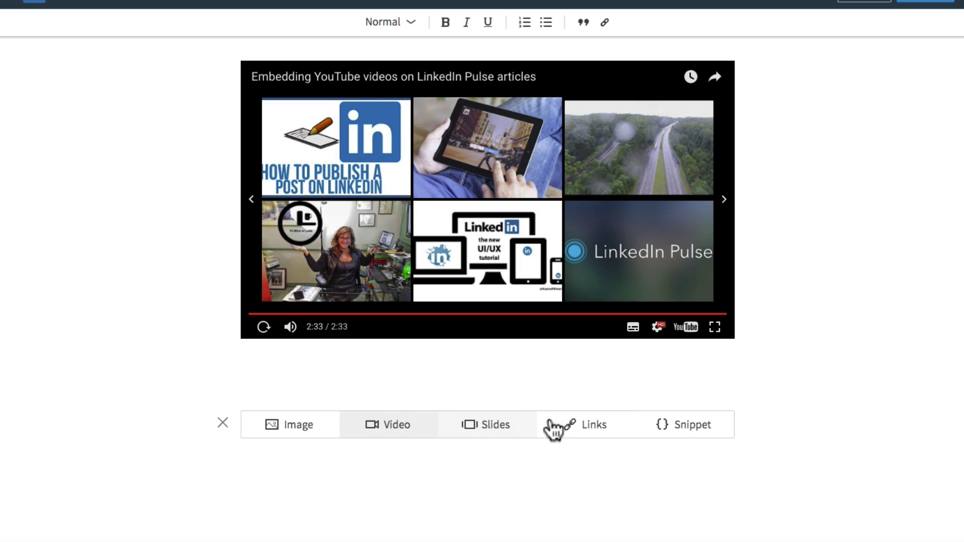
left_click(595, 426)
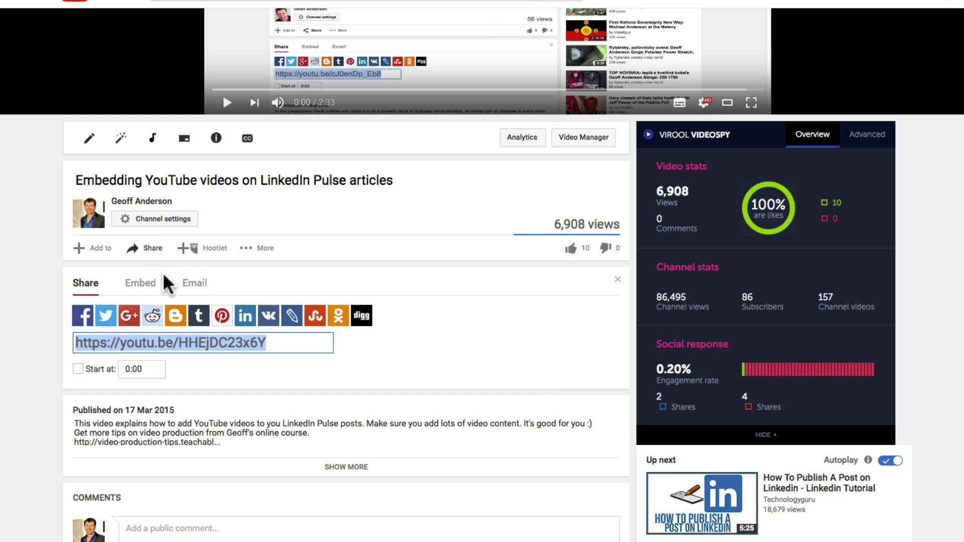
left_click(150, 248)
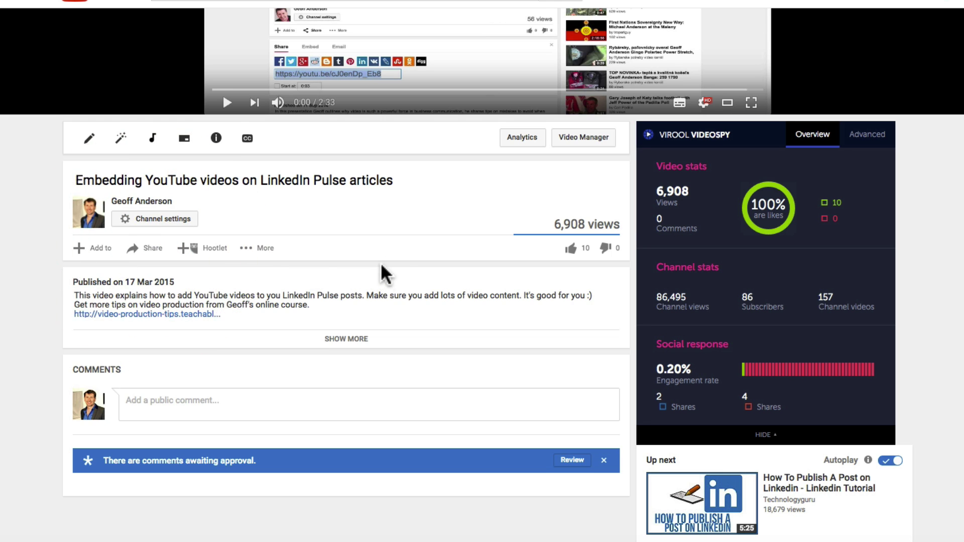
scroll(384, 274, "up", 4)
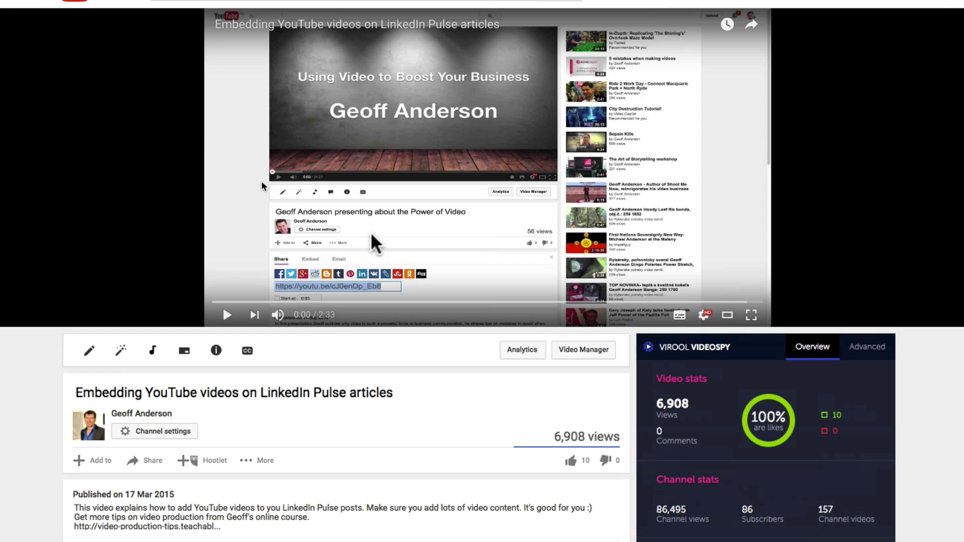
scroll(372, 244, "down", 4)
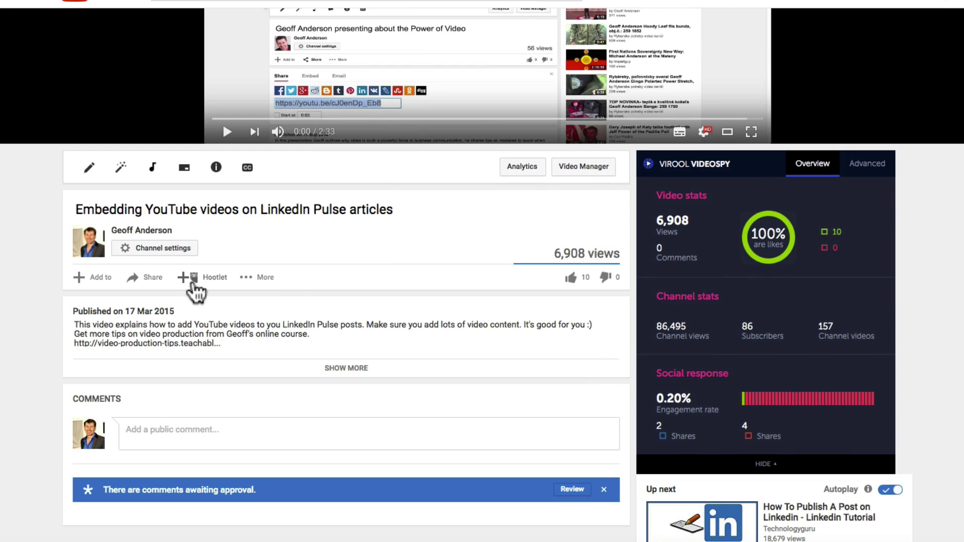
Show the YouTube video's 640 × 360 iframe embed code with its full list of embed options.
left_click(150, 279)
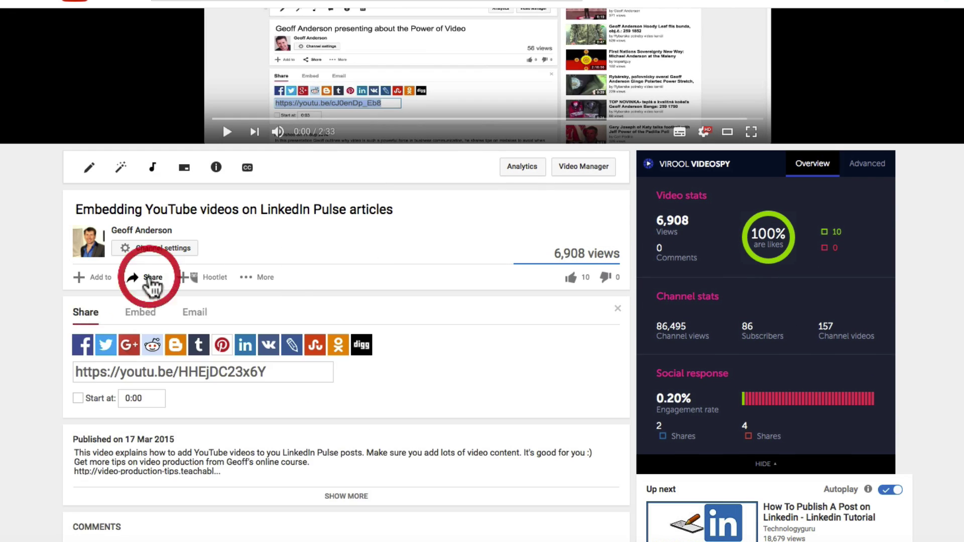
left_click(143, 313)
scroll(231, 314, "down", 6)
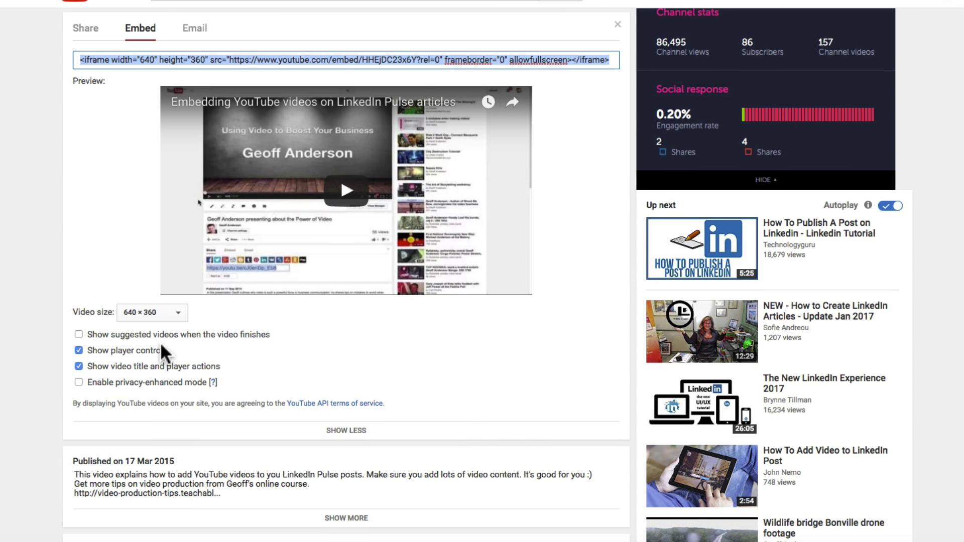
left_click(350, 431)
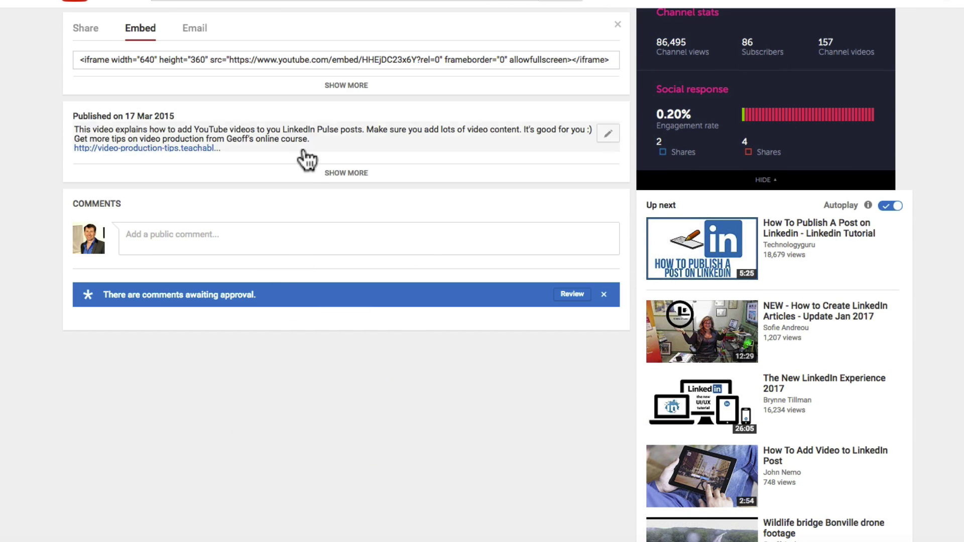
scroll(307, 160, "up", 2)
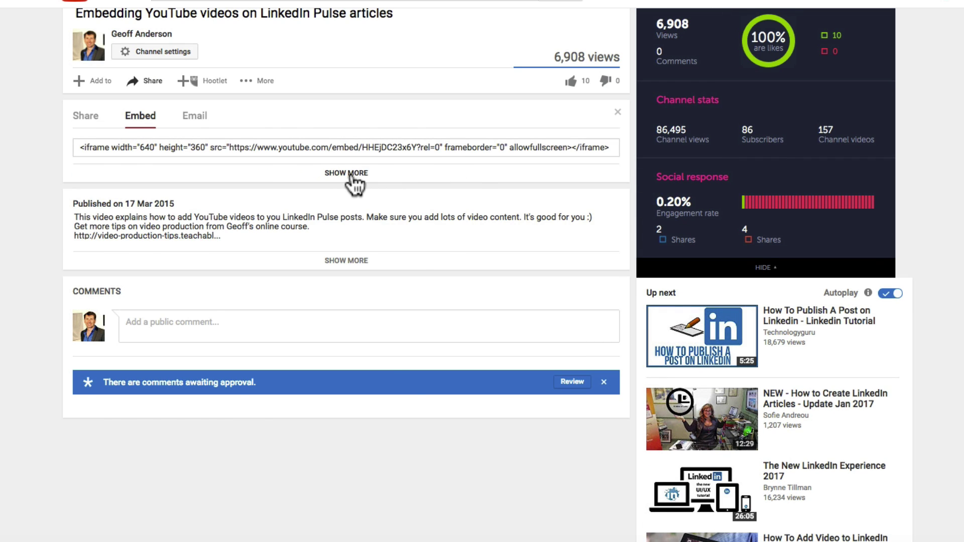
left_click(350, 173)
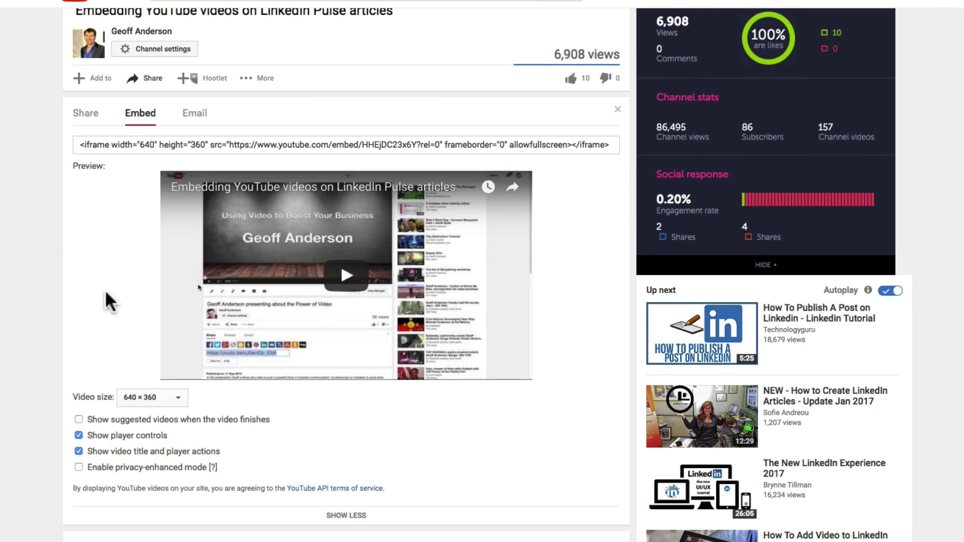
scroll(111, 301, "down", 2)
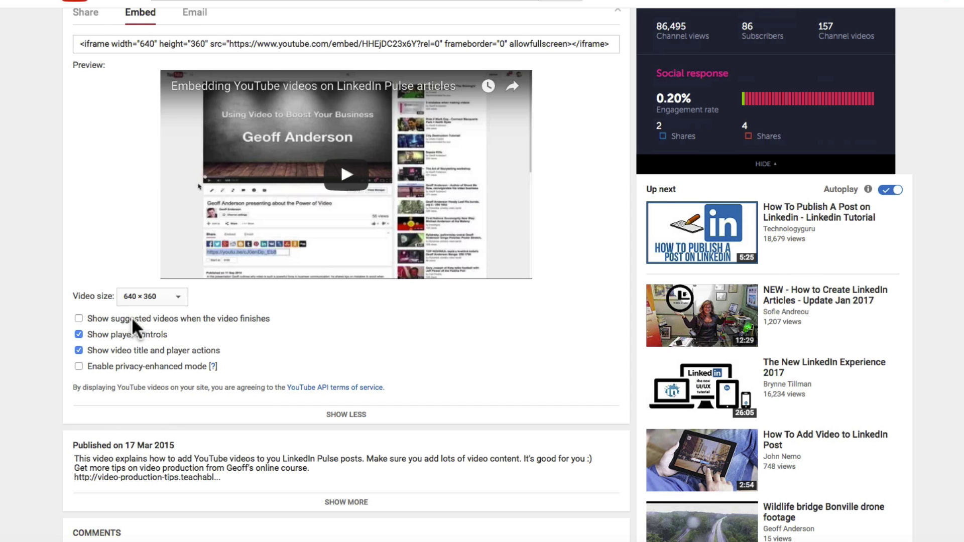
Leave 'Show suggested videos when the video finishes' off so the code has ?rel=0, and select it.
left_click(78, 319)
left_click_drag(98, 320, 287, 320)
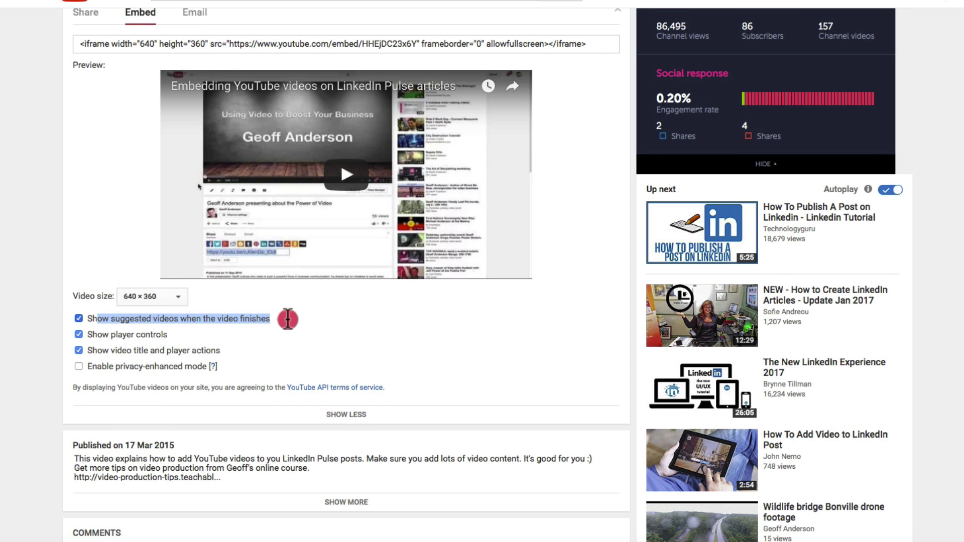
left_click(79, 319)
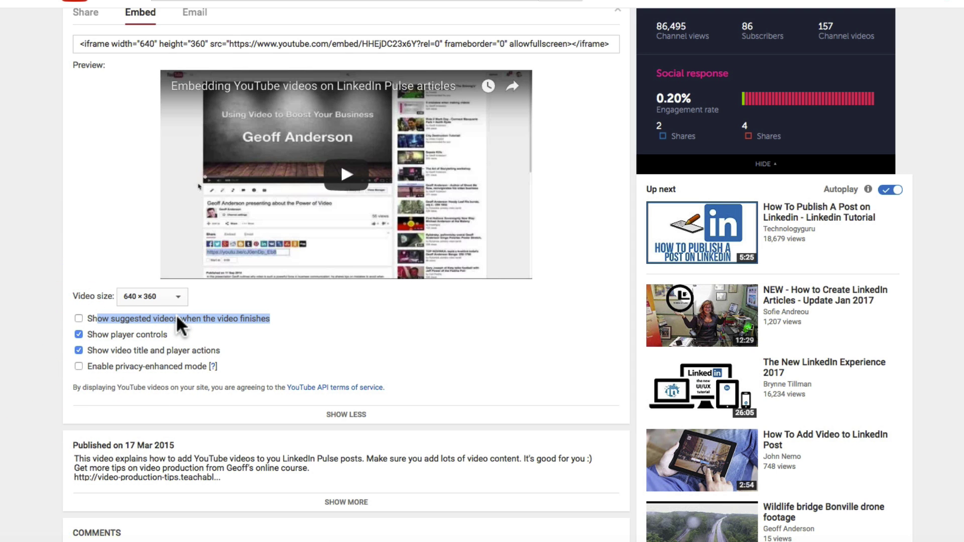
left_click(177, 318)
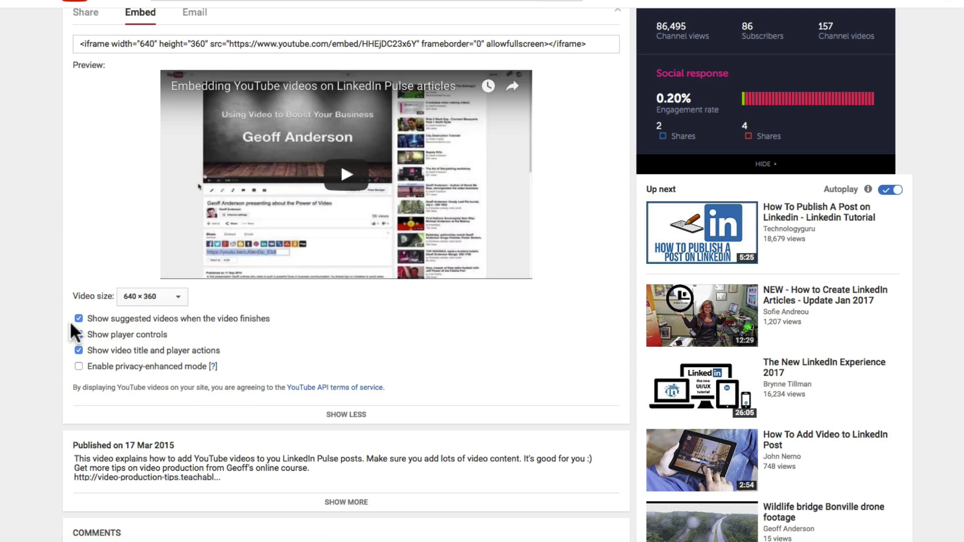
left_click(78, 319)
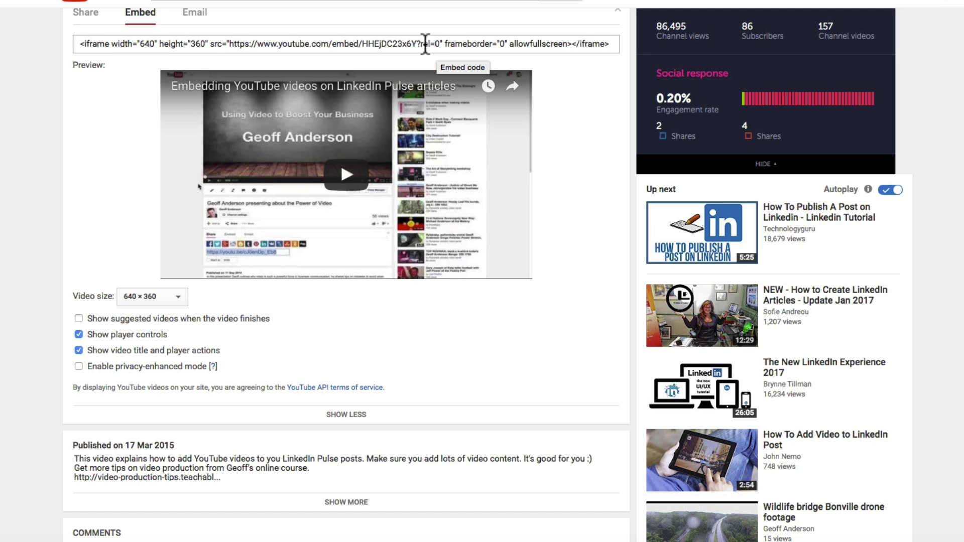
left_click_drag(424, 44, 435, 44)
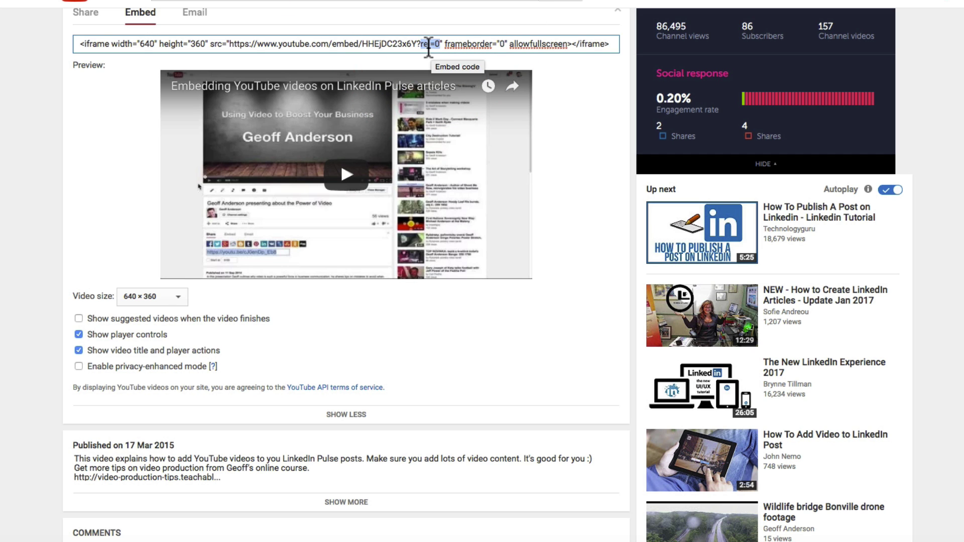
left_click(79, 319)
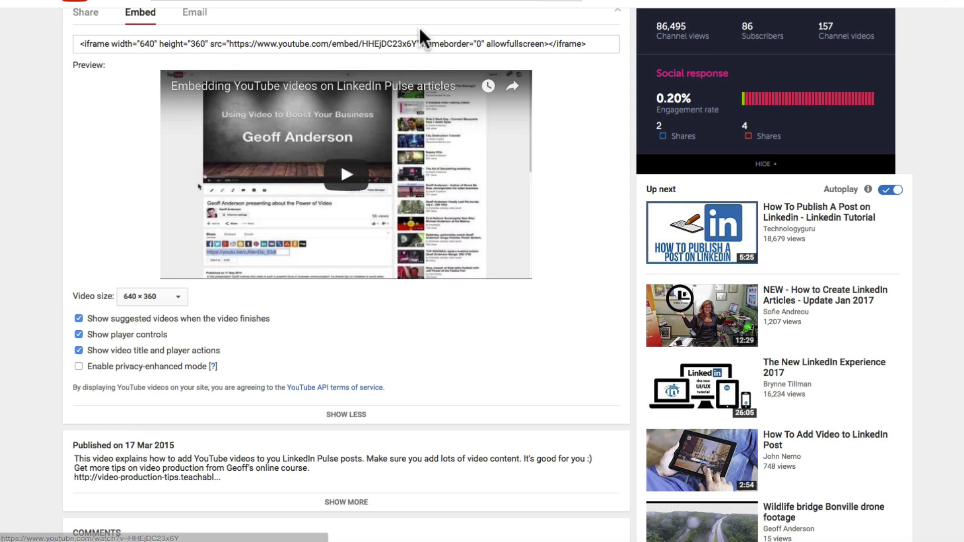
left_click(430, 43)
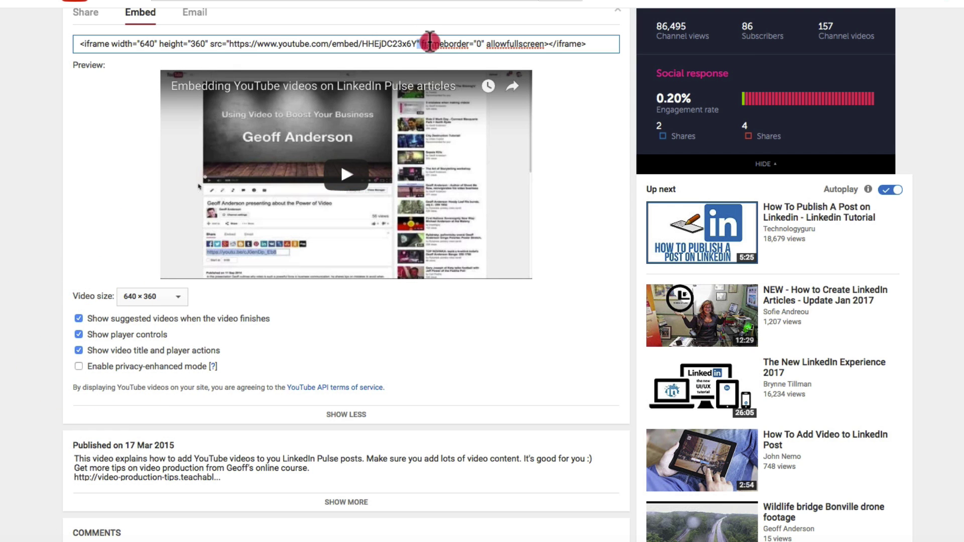
left_click(79, 318)
left_click(430, 41)
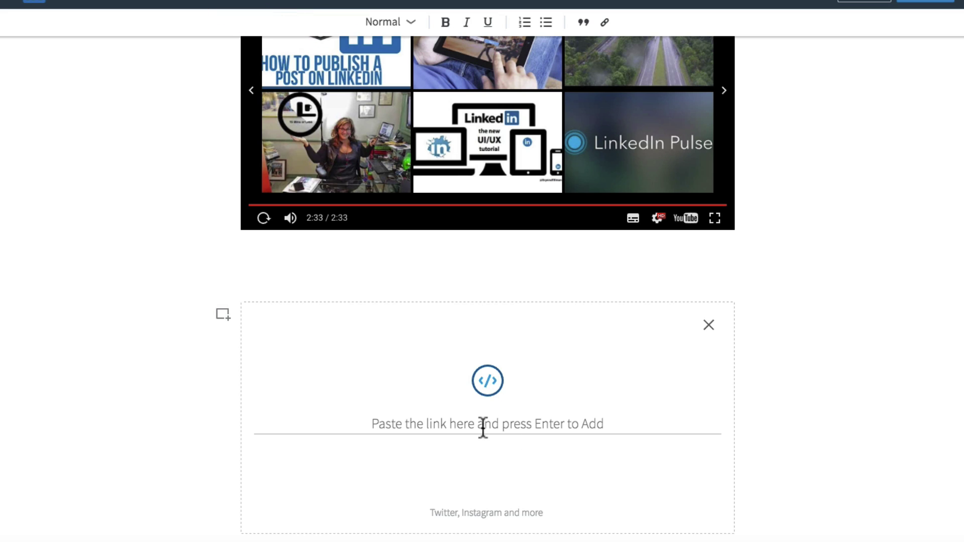
Paste the rel=0 iframe code into the embed box, adding a second video below the first.
left_click(480, 425)
type("<iframe width=\"560\" height=\"315\" src=\"https://www.youtube.com/embed/HHEjDC23x6Y?rel=0\" frameborder=\"0\" allowfullscreen></iframe>")
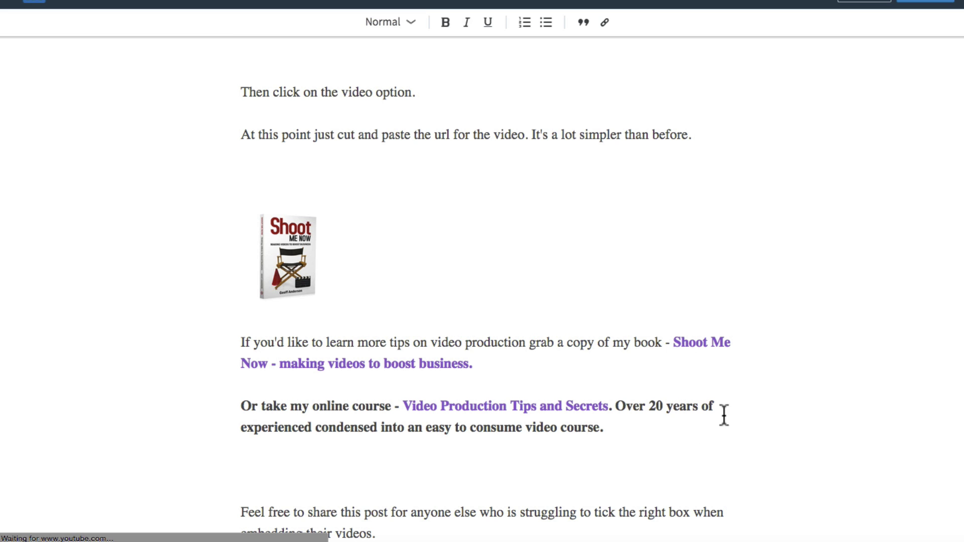
scroll(540, 329, "up", 5)
scroll(531, 367, "up", 6)
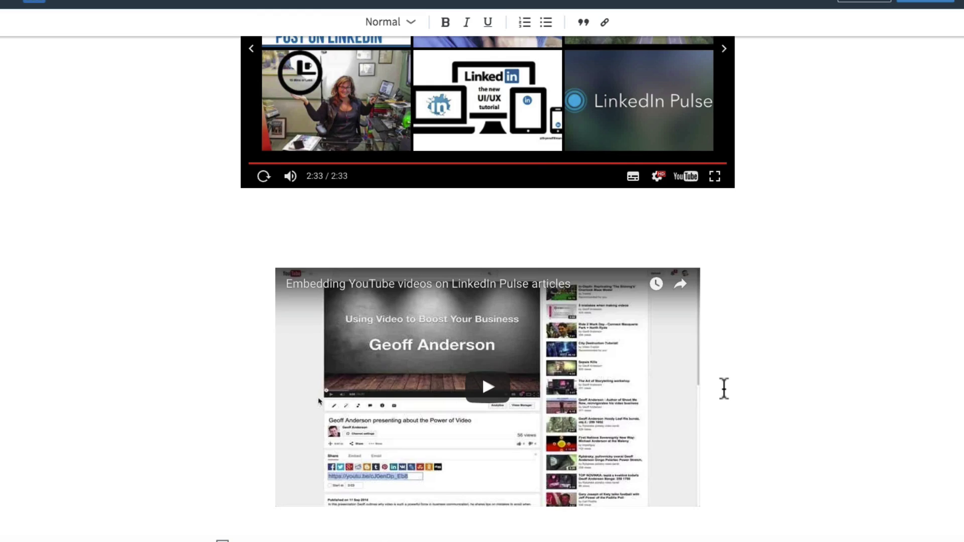
scroll(716, 381, "down", 3)
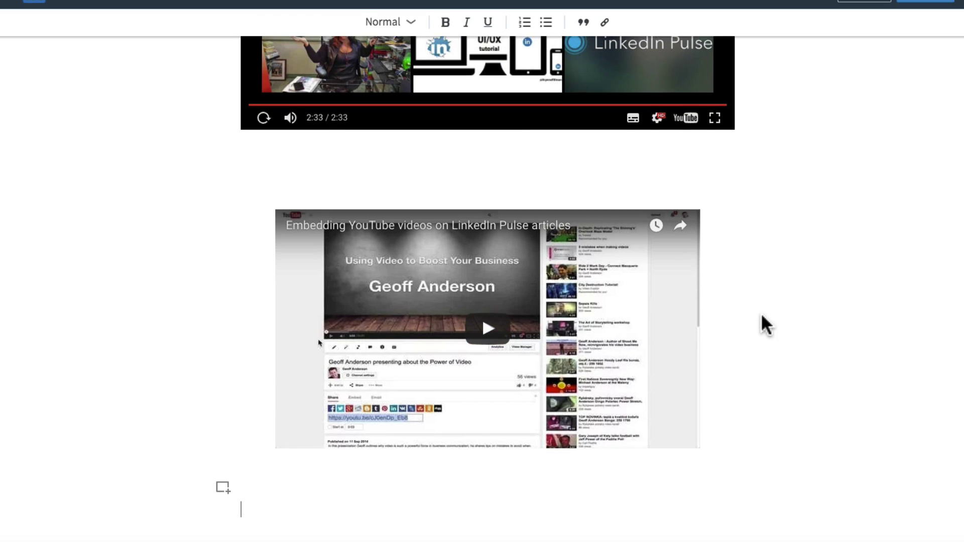
scroll(448, 177, "up", 2)
scroll(469, 366, "down", 1)
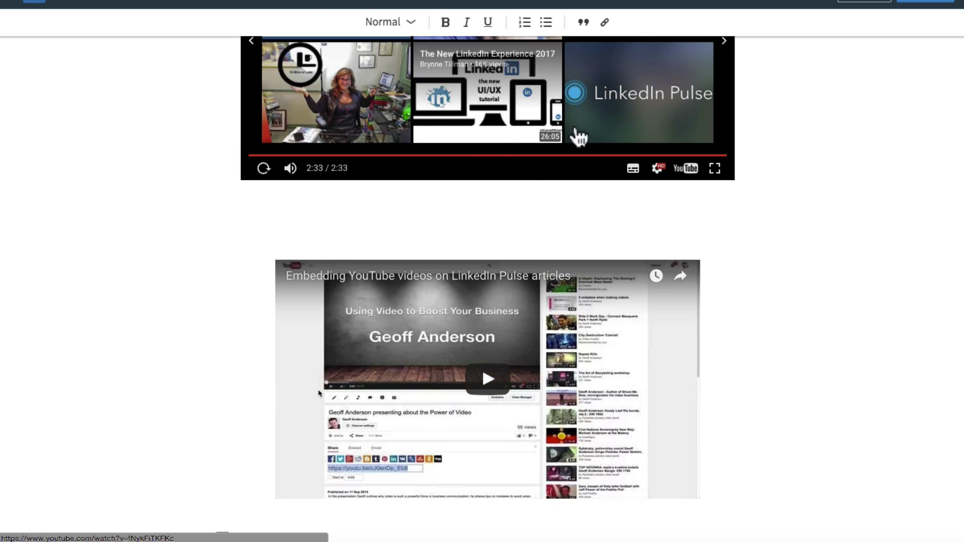
scroll(578, 136, "up", 1)
scroll(450, 362, "down", 1)
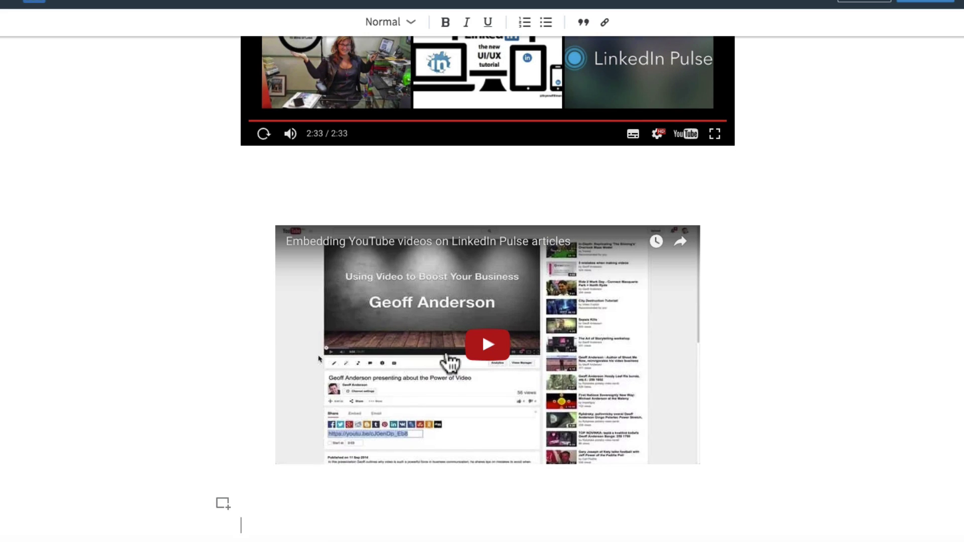
Play the second video to its end and compare its end screen with the first video's.
left_click(490, 346)
scroll(733, 370, "down", 3)
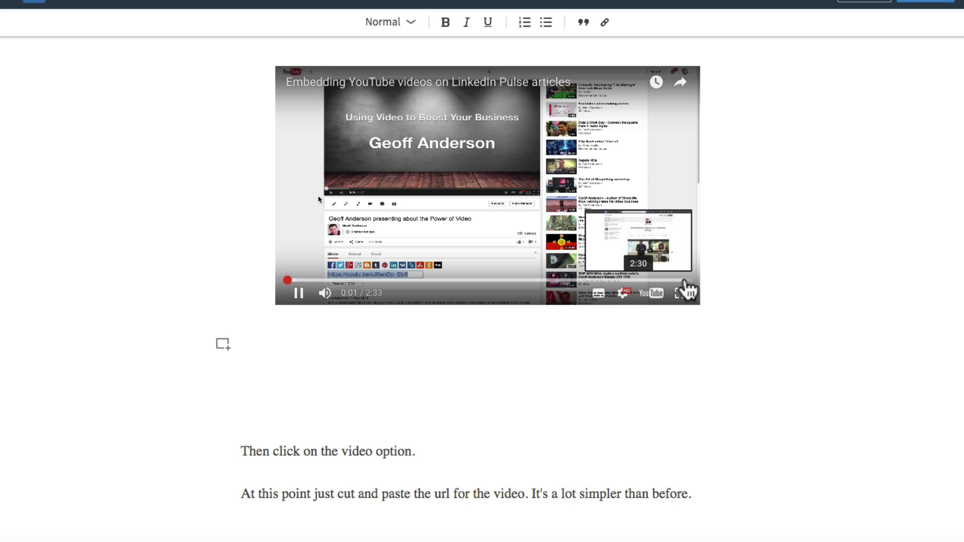
left_click(688, 281)
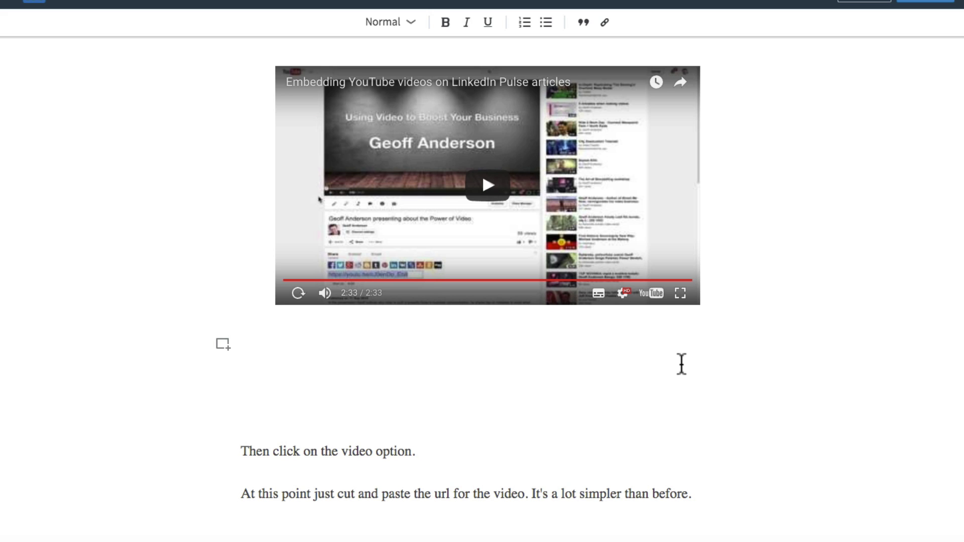
scroll(682, 364, "up", 3)
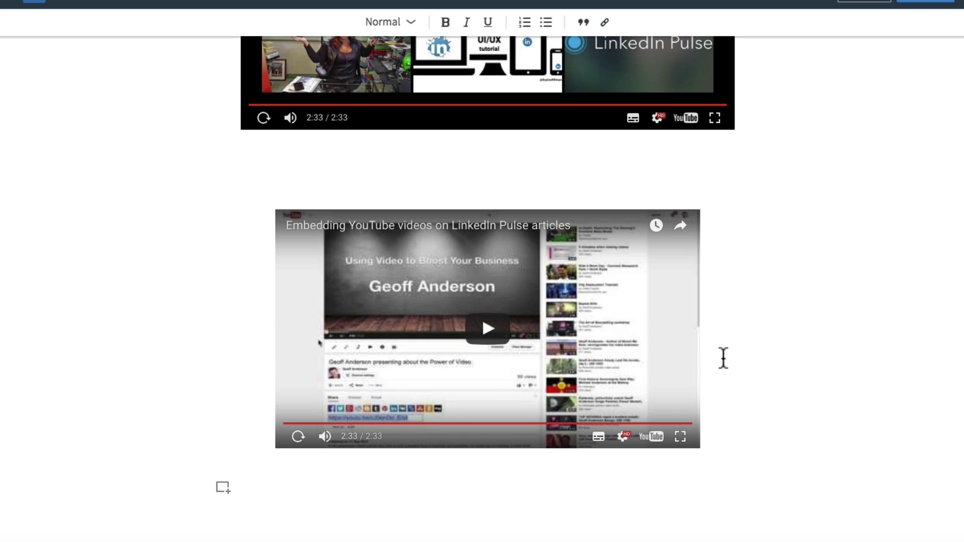
scroll(723, 358, "up", 1)
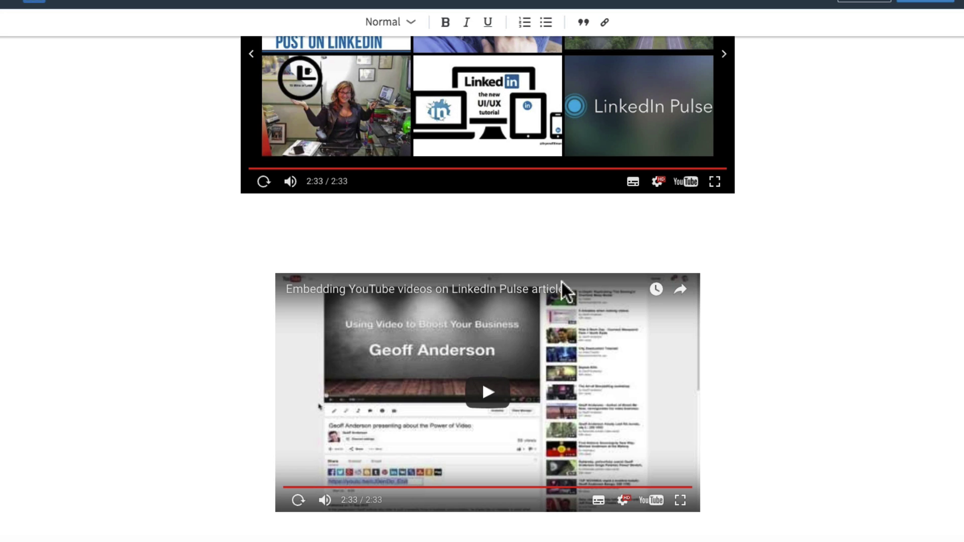
scroll(450, 222, "up", 3)
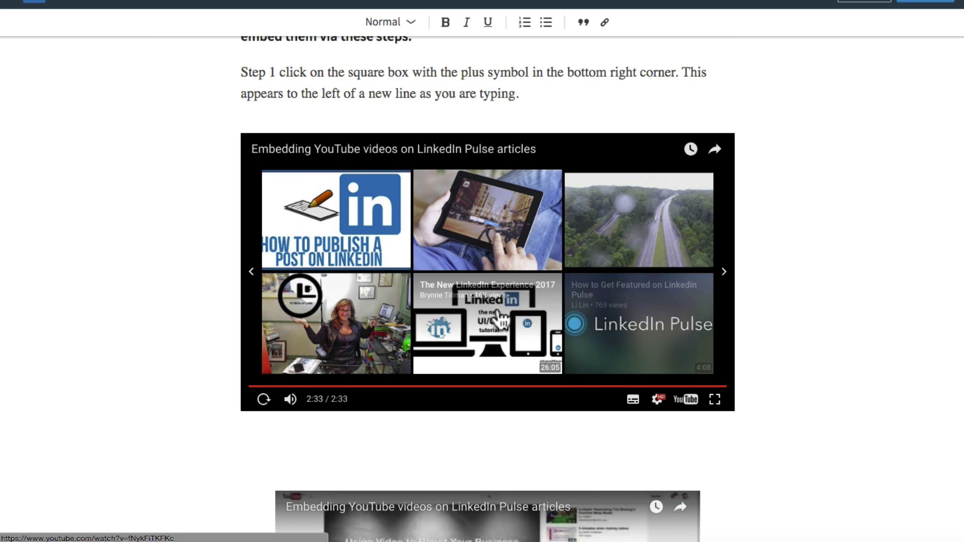
scroll(499, 319, "down", 2)
scroll(492, 346, "down", 2)
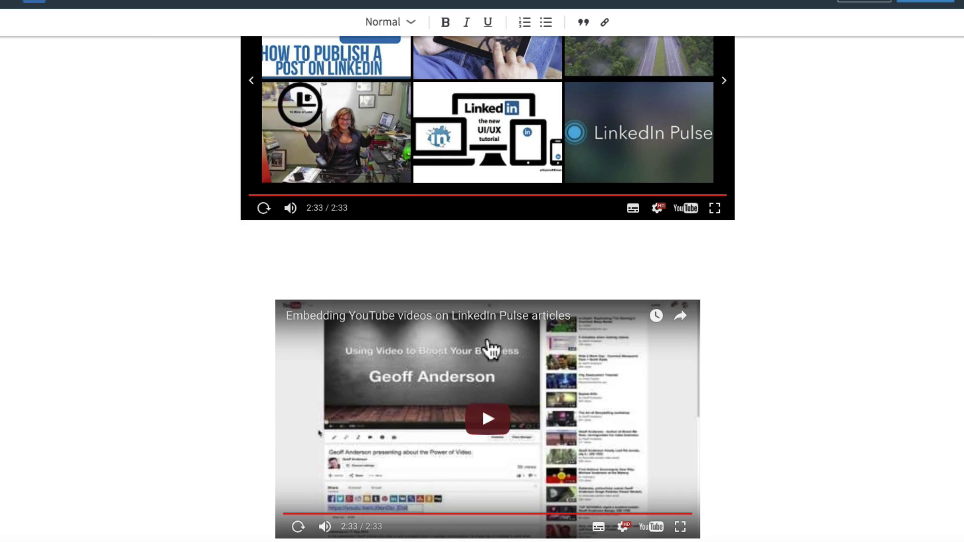
scroll(396, 412, "down", 1)
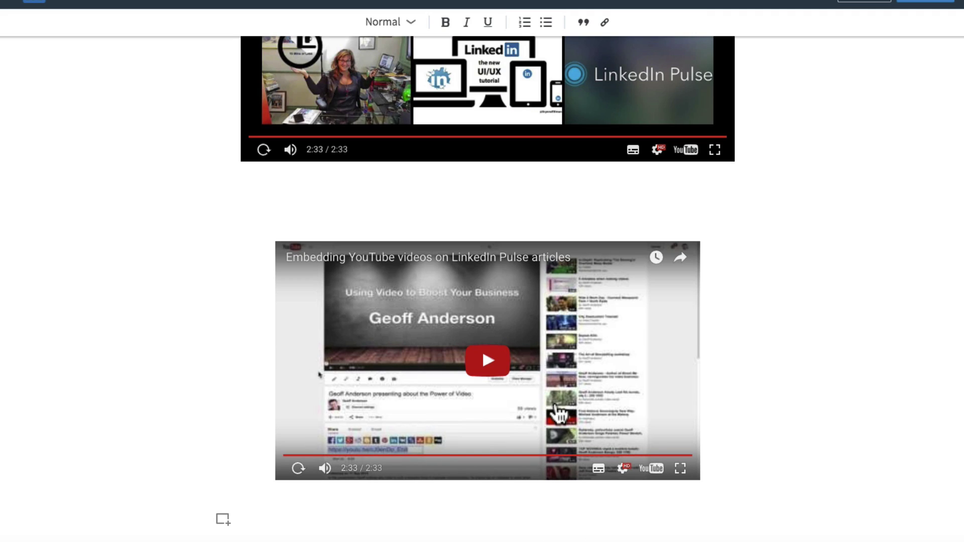